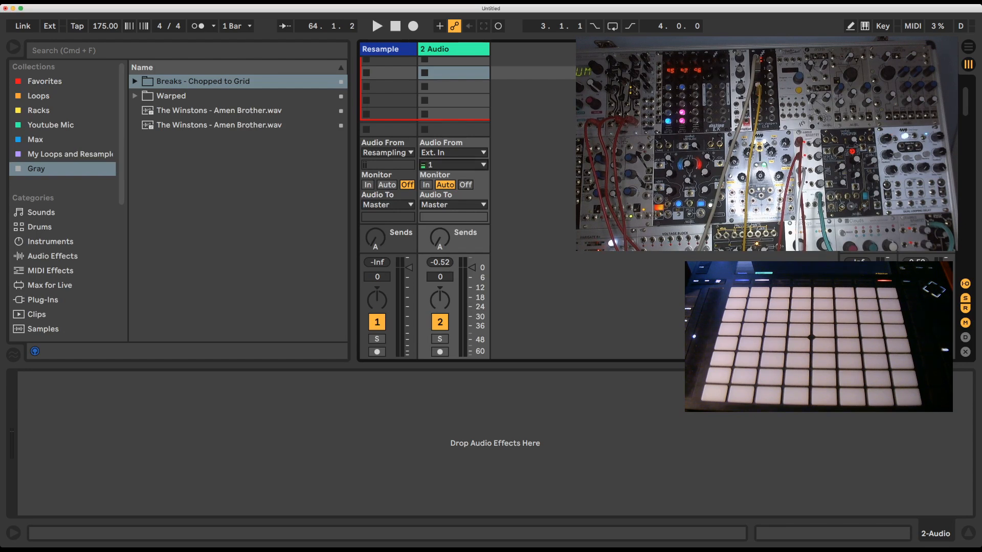
Arm the 2 Audio track and record the external input into its first clip slot.
{"action": "left_click", "coordinate": [440, 322]}
{"action": "left_click", "coordinate": [439, 352]}
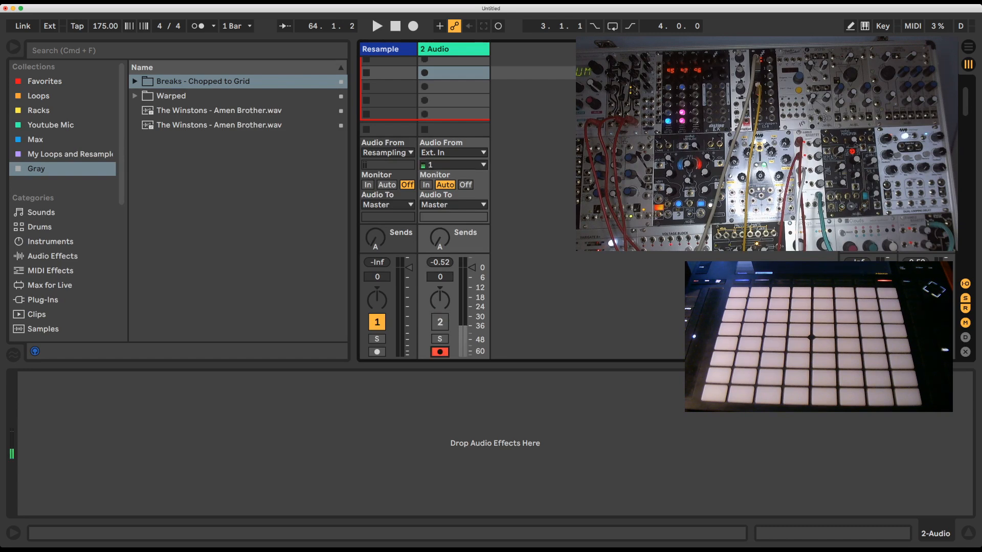
{"action": "scroll", "coordinate": [453, 89], "scroll_direction": "up", "scroll_amount": 3}
{"action": "left_click", "coordinate": [424, 64]}
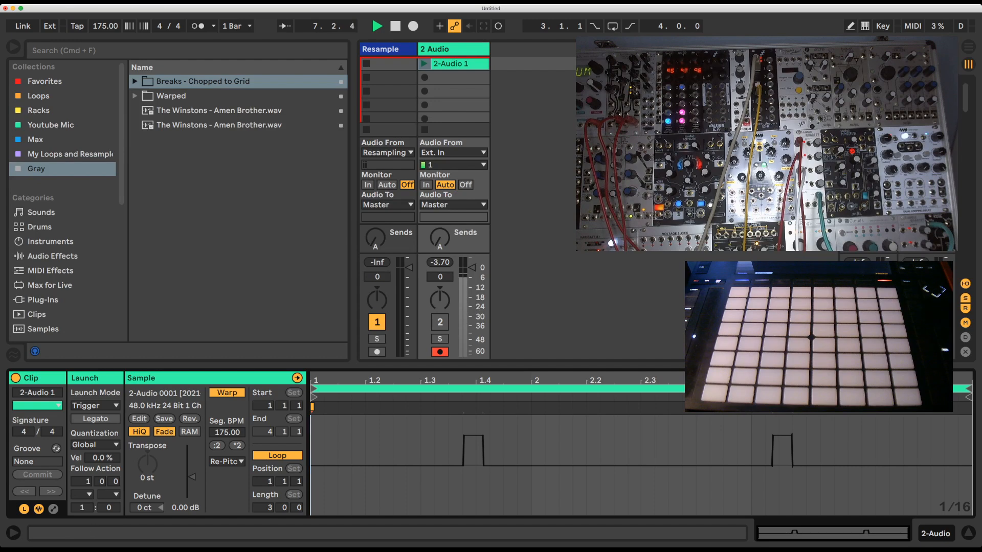
Set the recorded clip's 1.1.1 at the first pulse's rising edge and loop exactly one bar from that point.
{"action": "left_click", "coordinate": [463, 407]}
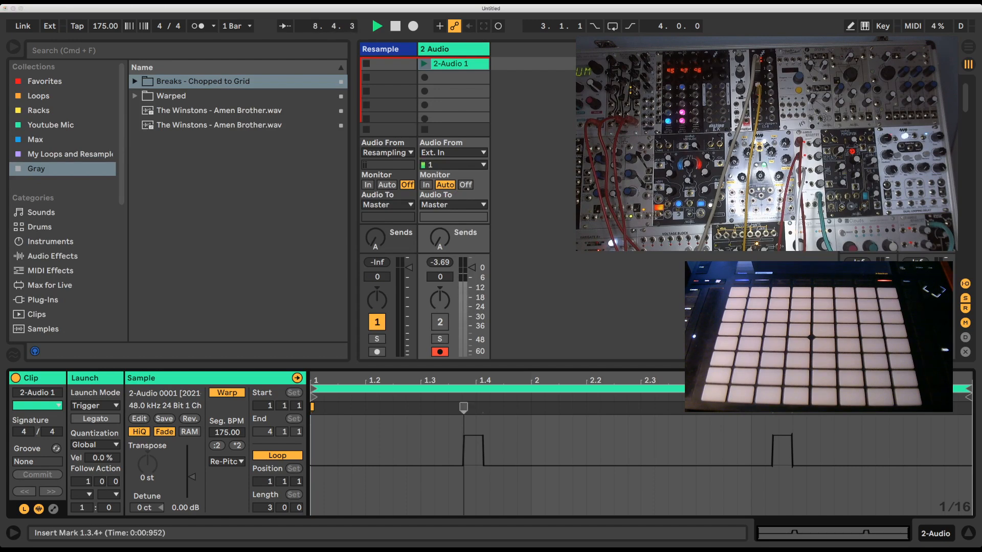
{"action": "left_click", "coordinate": [491, 450]}
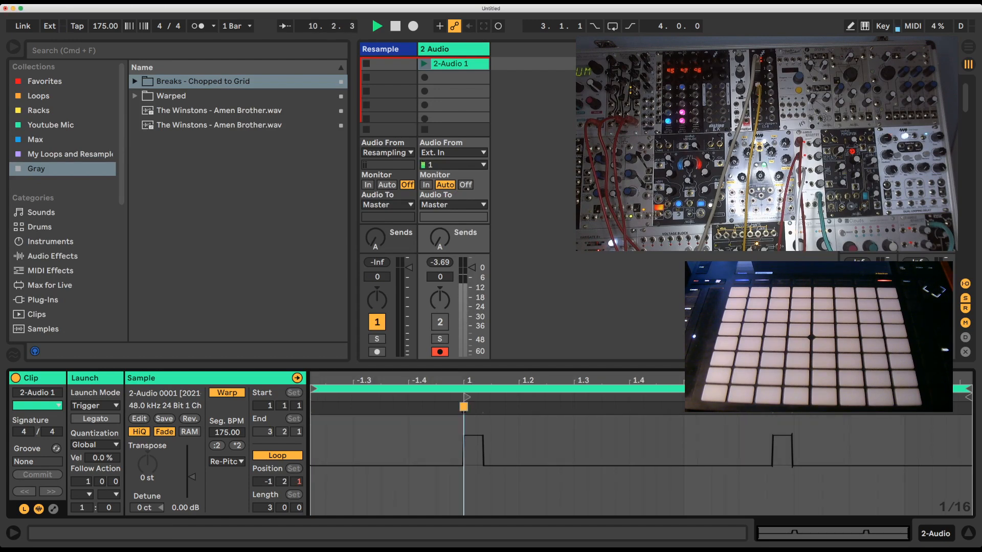
{"action": "left_click_drag", "start_coordinate": [313, 389], "coordinate": [463, 389]}
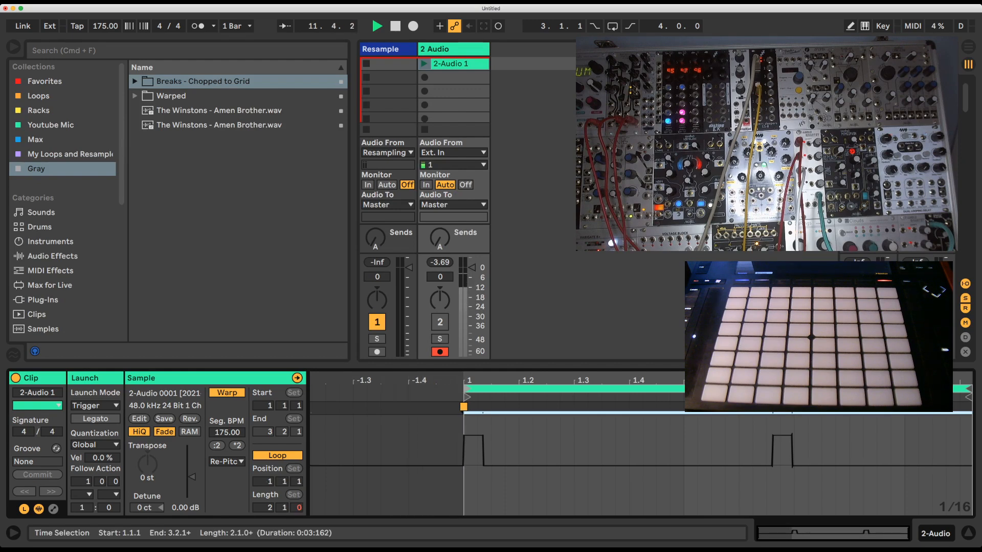
{"action": "left_click_drag", "start_coordinate": [684, 461], "coordinate": [464, 460]}
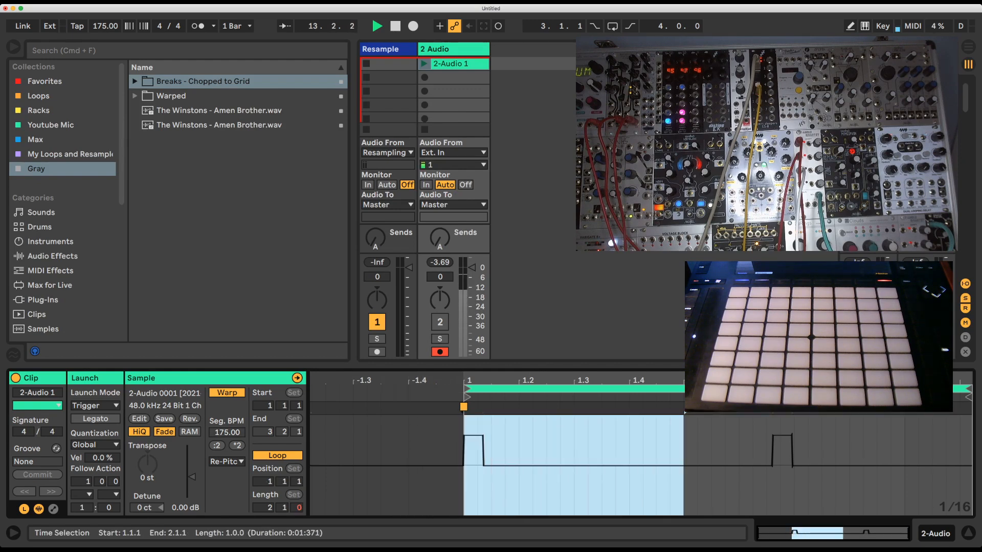
{"action": "key", "text": "super+l"}
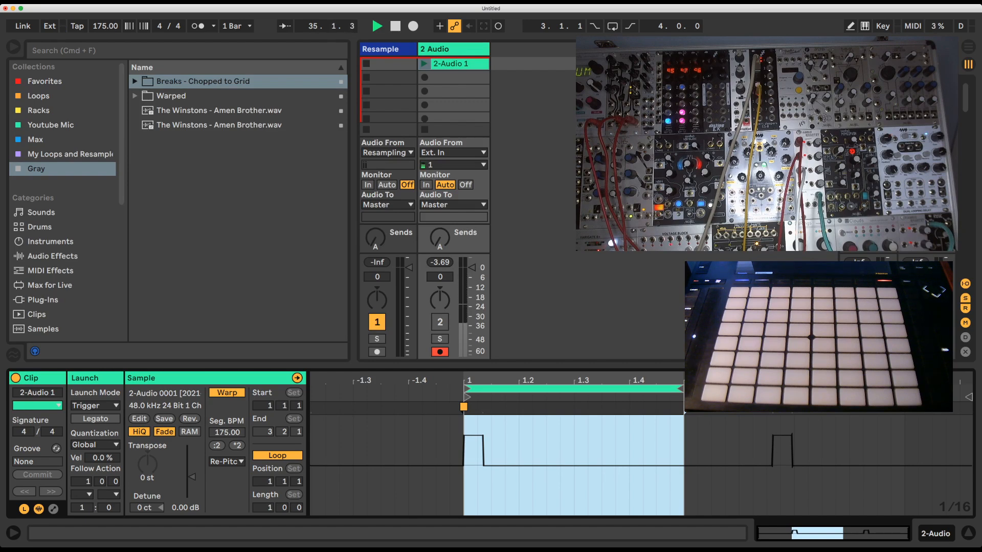
Add an empty Drum Rack on a new track and load the 2-Audio 1 clip onto its C1 pad.
{"action": "left_click", "coordinate": [40, 227]}
{"action": "left_click_drag", "start_coordinate": [176, 96], "coordinate": [532, 129]}
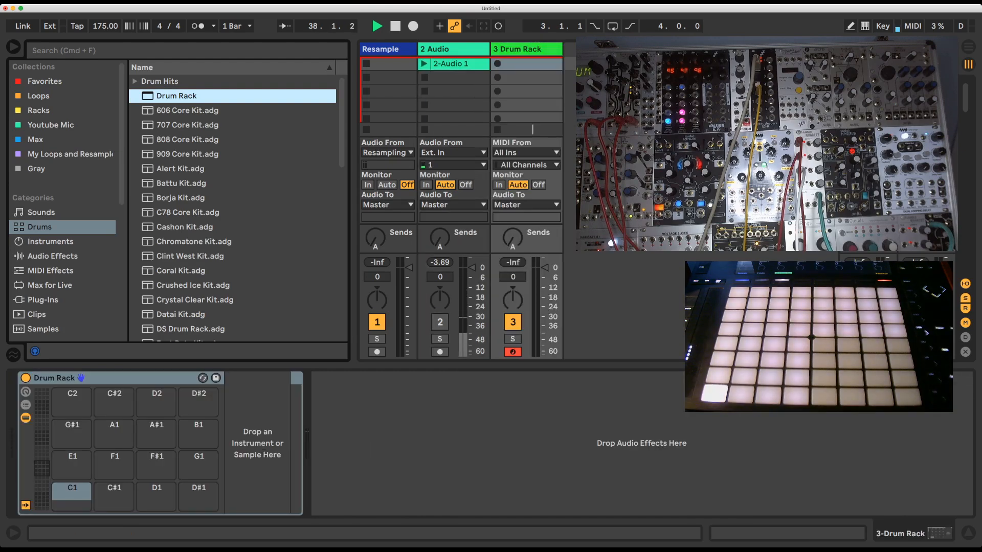
{"action": "left_click_drag", "start_coordinate": [452, 64], "coordinate": [74, 495]}
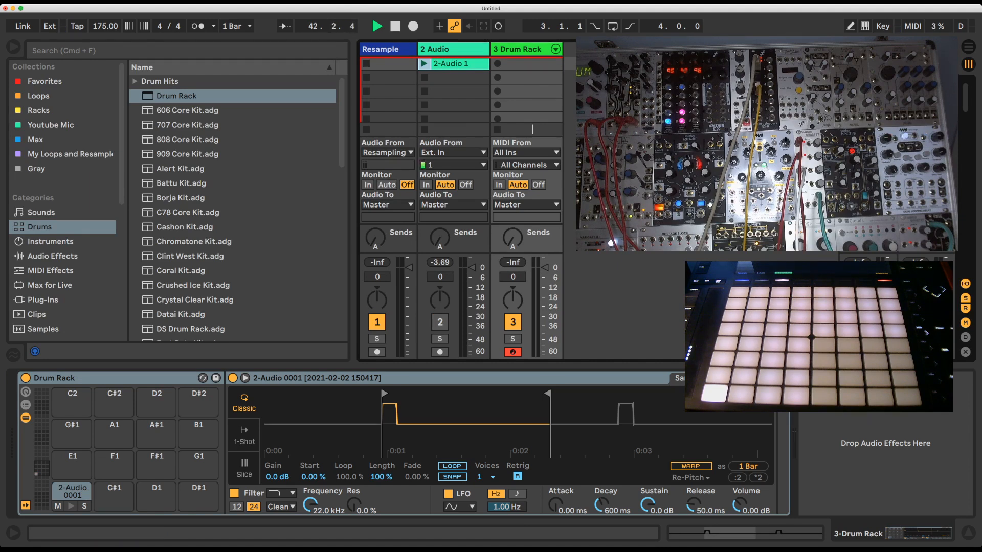
Turn off the filter of the C1 pad's sampler and set its playback mode to 1-Shot.
{"action": "left_click", "coordinate": [234, 494]}
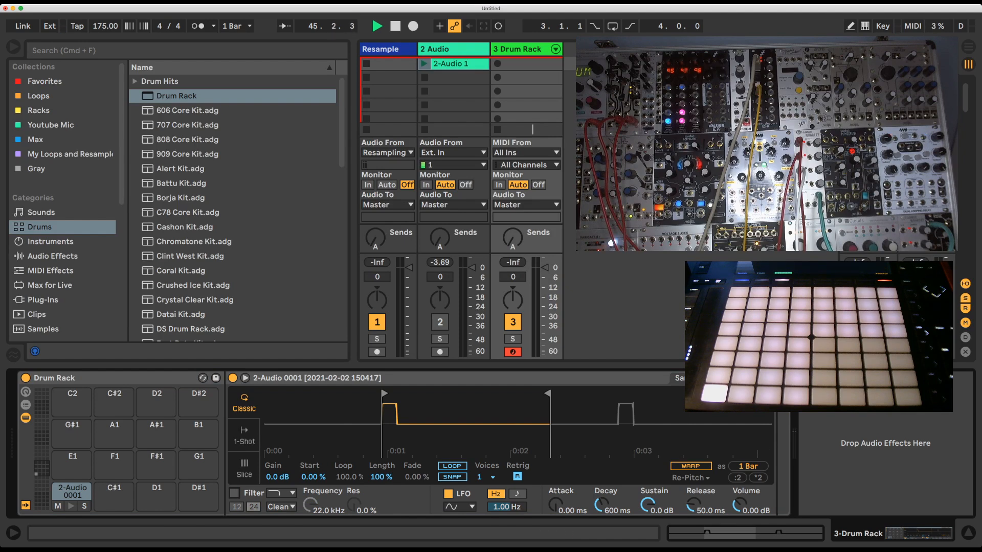
{"action": "left_click", "coordinate": [244, 436]}
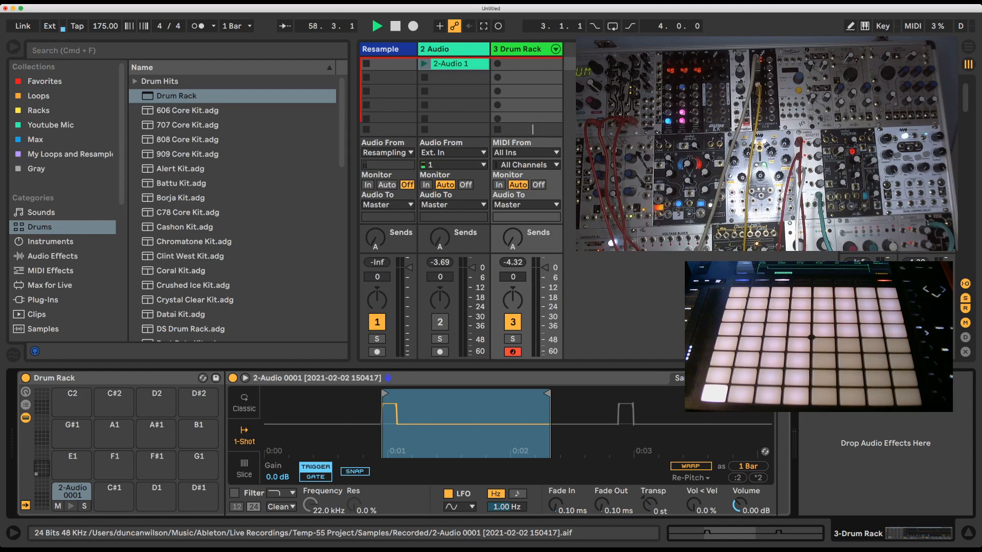
Add an External Audio Effect after the C1 pad's sampler and set its Audio From to input 1.
{"action": "left_click", "coordinate": [53, 256]}
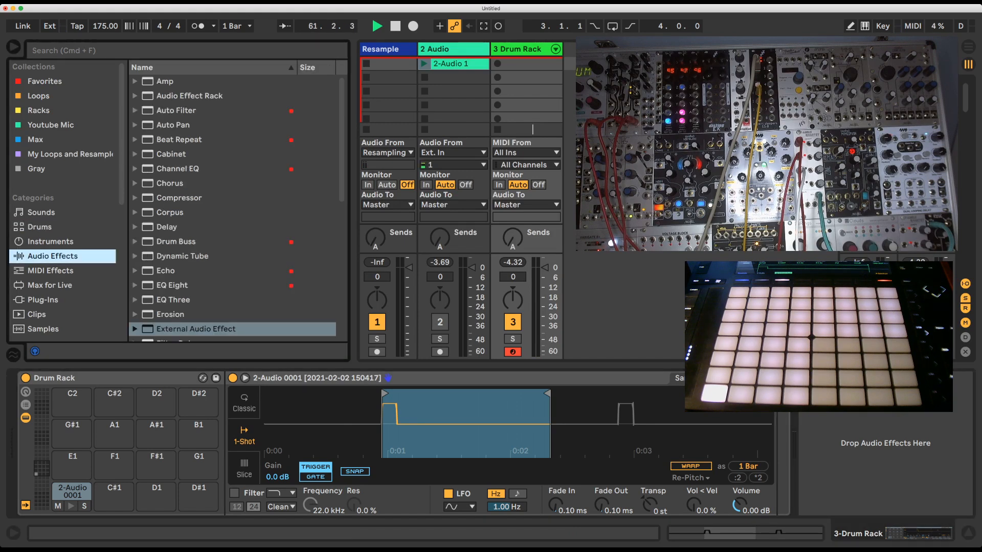
{"action": "scroll", "coordinate": [233, 207], "scroll_direction": "down", "scroll_amount": 3}
{"action": "left_click", "coordinate": [196, 265]}
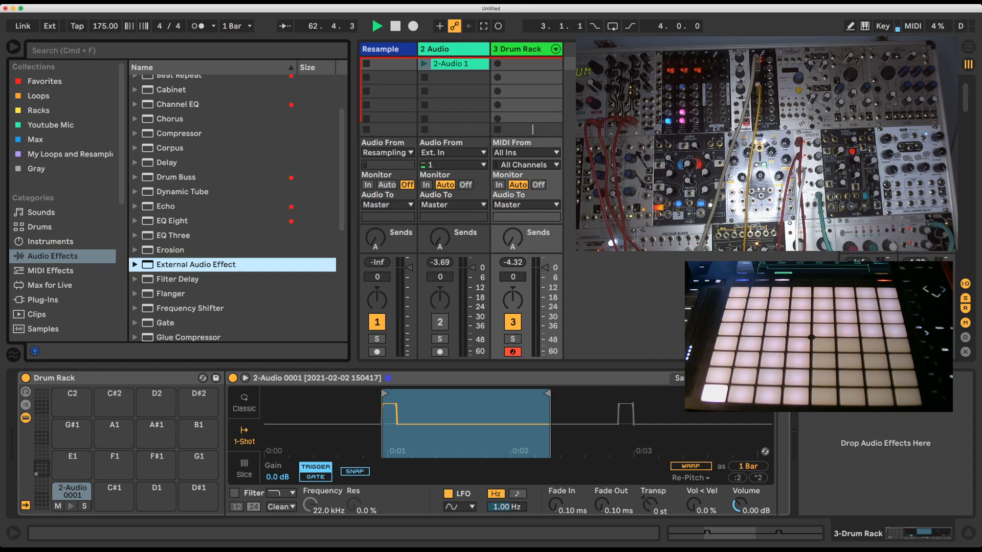
{"action": "key", "text": "Return"}
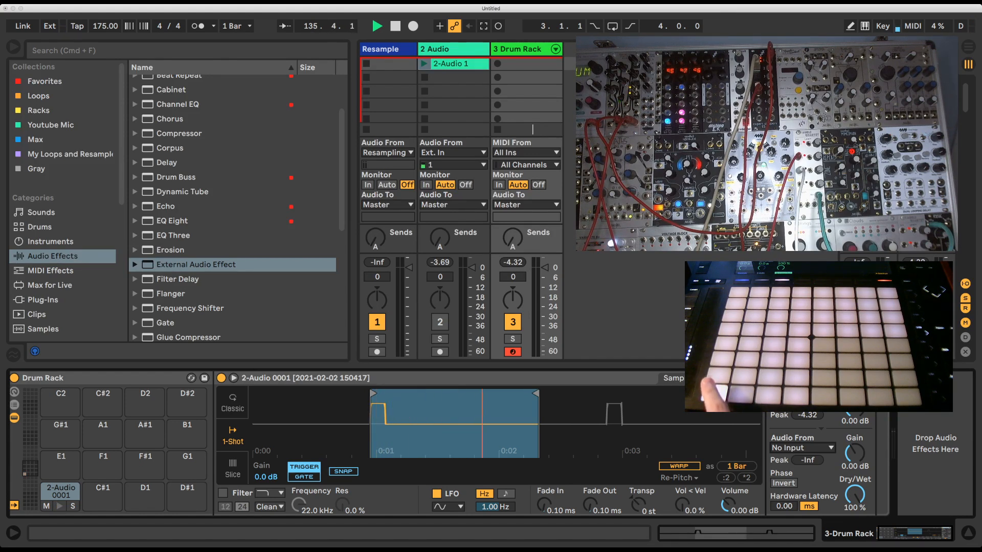
{"action": "left_click", "coordinate": [798, 457]}
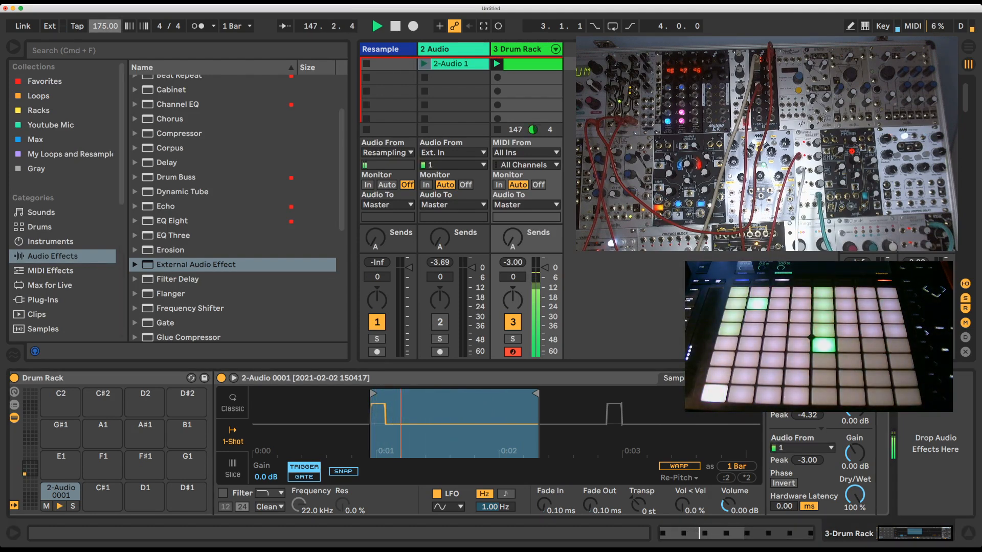
Set the tempo to 120 BPM and stop playback.
{"action": "type", "text": "120"}
{"action": "key", "text": "Return"}
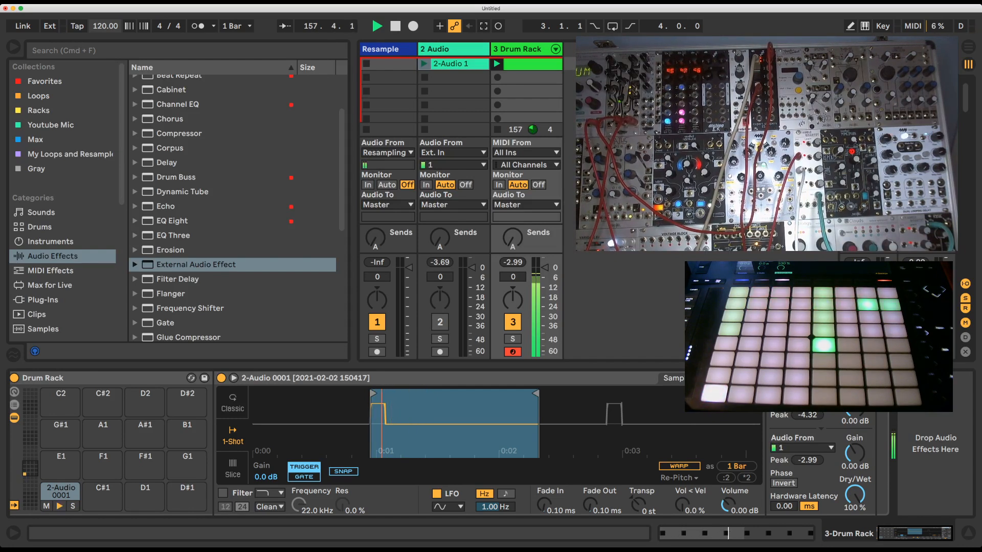
{"action": "key", "text": "space"}
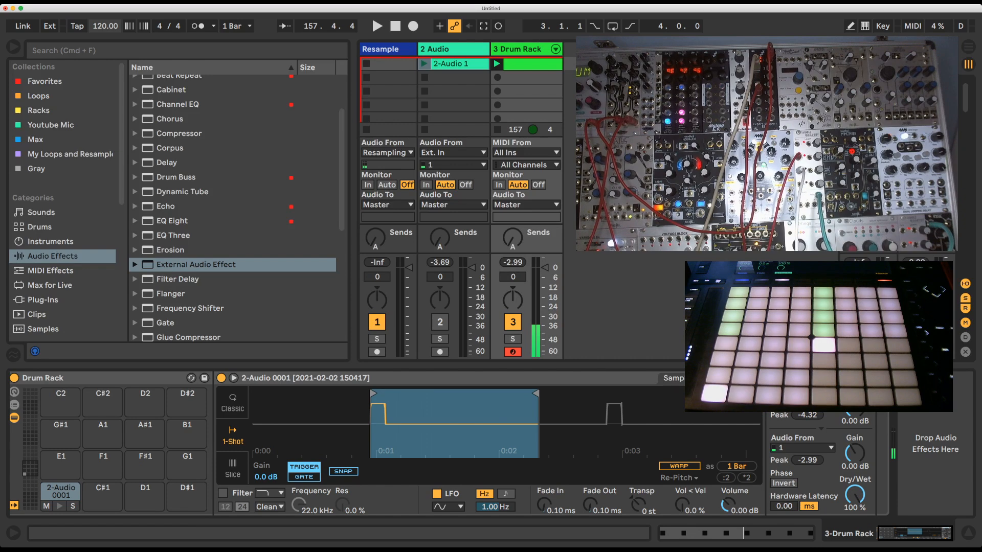
Duplicate the C1 pad onto C#1 and show the Drum Rack's chain list.
{"action": "left_click_drag", "start_coordinate": [60, 491], "coordinate": [103, 490]}
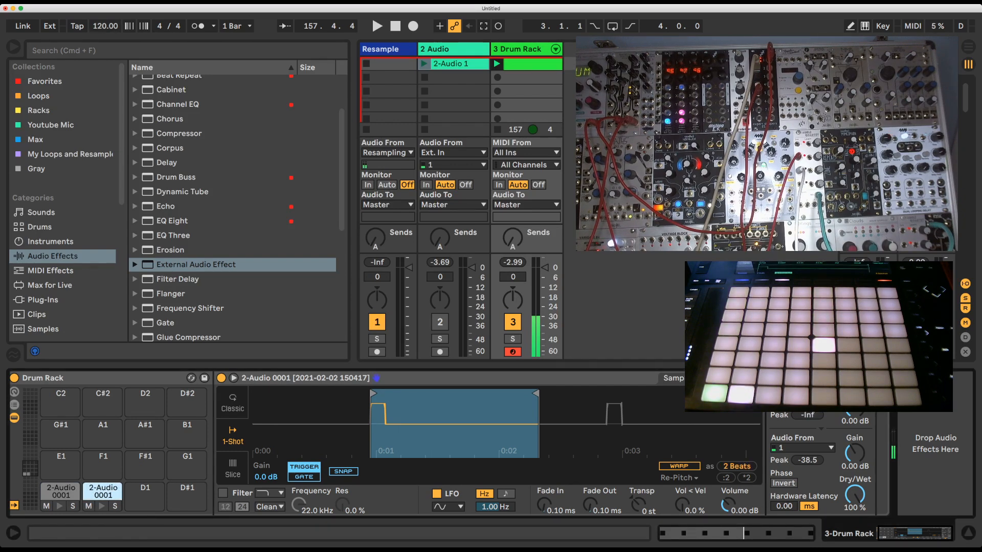
{"action": "left_click", "coordinate": [14, 405]}
Colour the C#1 chain blue and set its External Audio Effect's Audio From to input 2.
{"action": "left_click", "coordinate": [240, 420]}
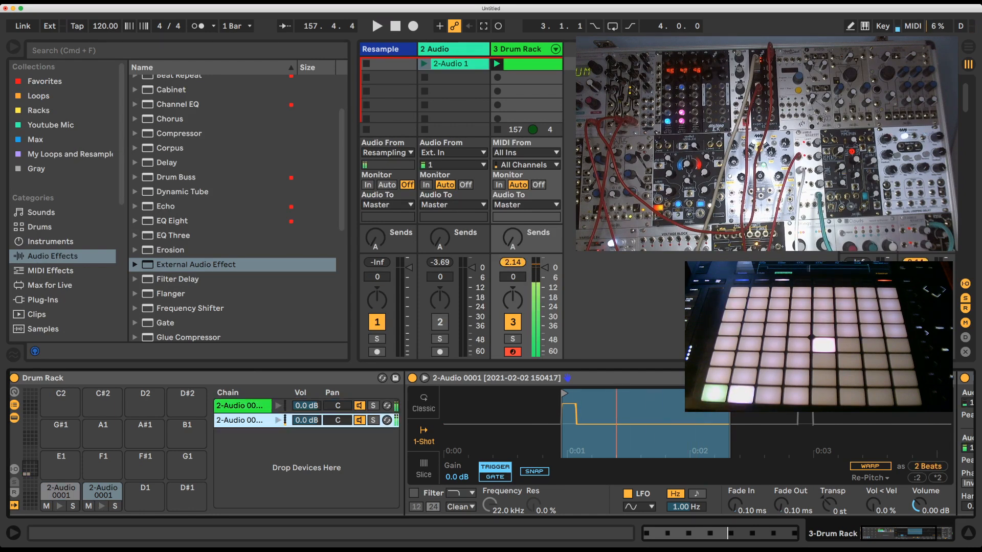
{"action": "key", "text": "Return"}
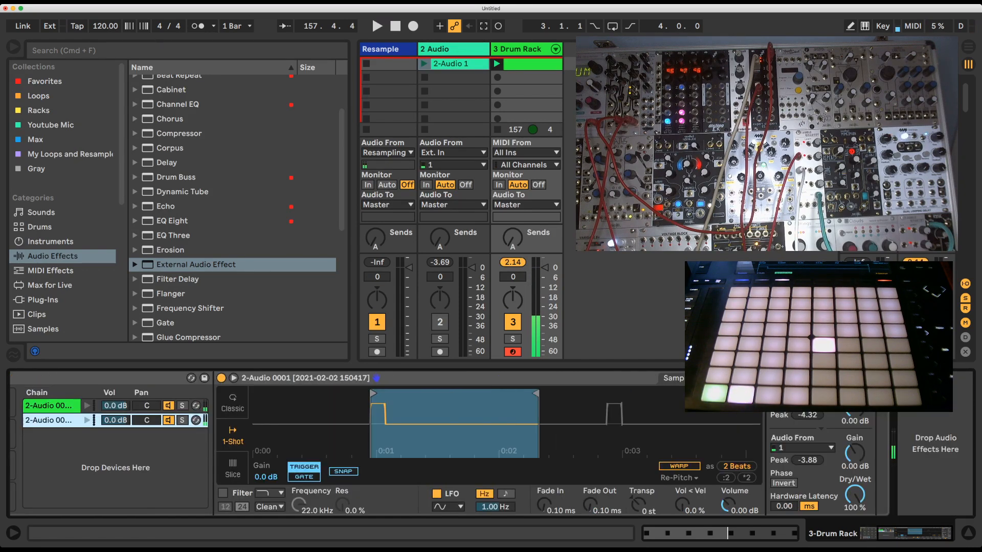
{"action": "key", "text": "super+Tab"}
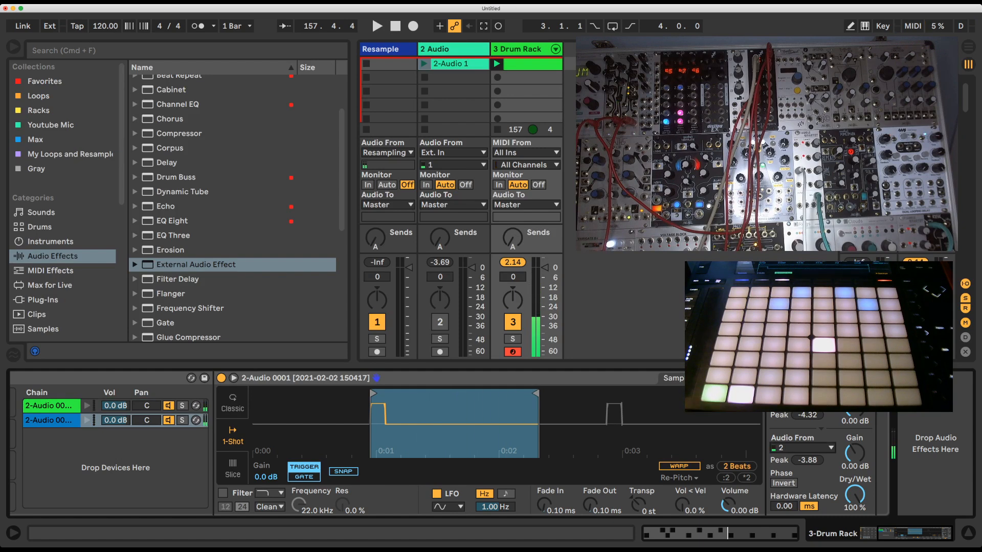
Play back the two-pad pattern and duplicate the C#1 pad onto D1.
{"action": "key", "text": "space"}
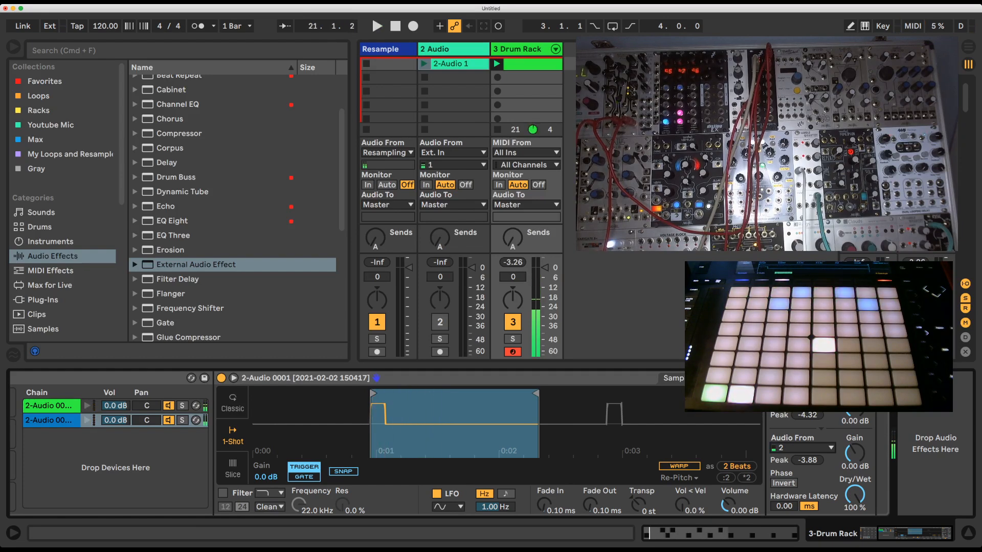
{"action": "scroll", "coordinate": [491, 443], "scroll_direction": "left", "scroll_amount": 5}
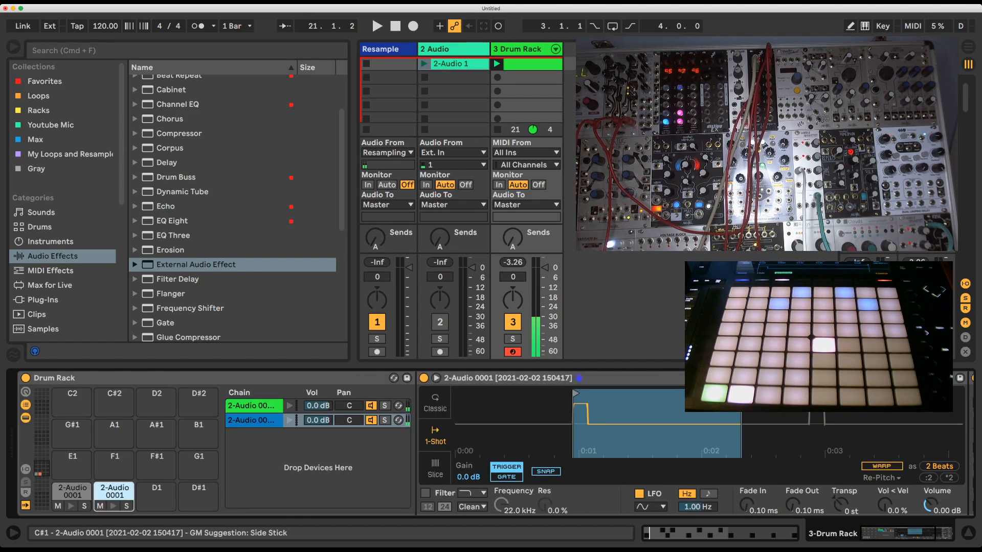
{"action": "left_click_drag", "start_coordinate": [127, 495], "coordinate": [170, 494]}
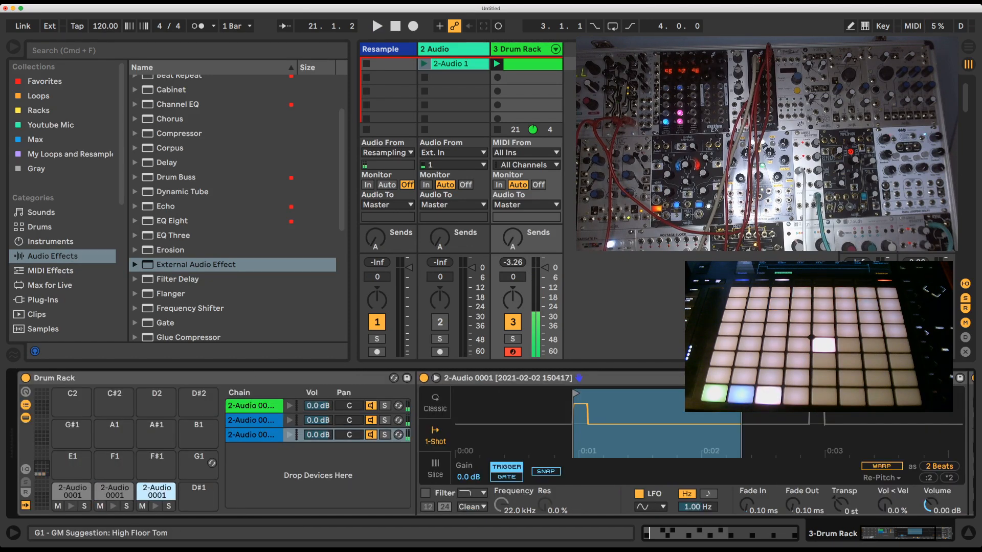
Colour the D1 chain red and set its External Audio Effect's Audio From to input 3.
{"action": "right_click", "coordinate": [252, 435]}
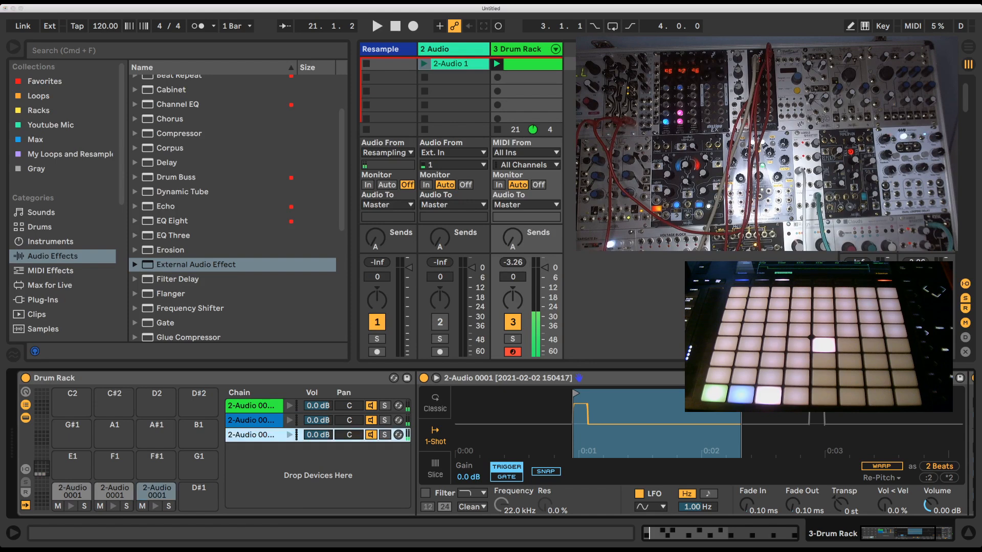
{"action": "left_click", "coordinate": [302, 504]}
{"action": "left_click", "coordinate": [262, 504]}
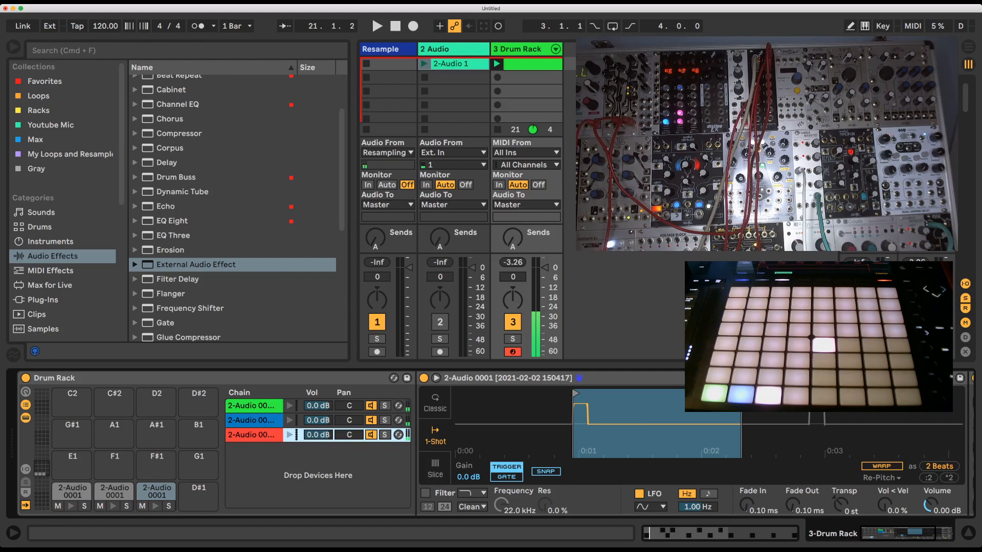
{"action": "scroll", "coordinate": [491, 444], "scroll_direction": "right", "scroll_amount": 4}
{"action": "key", "text": "super+Tab"}
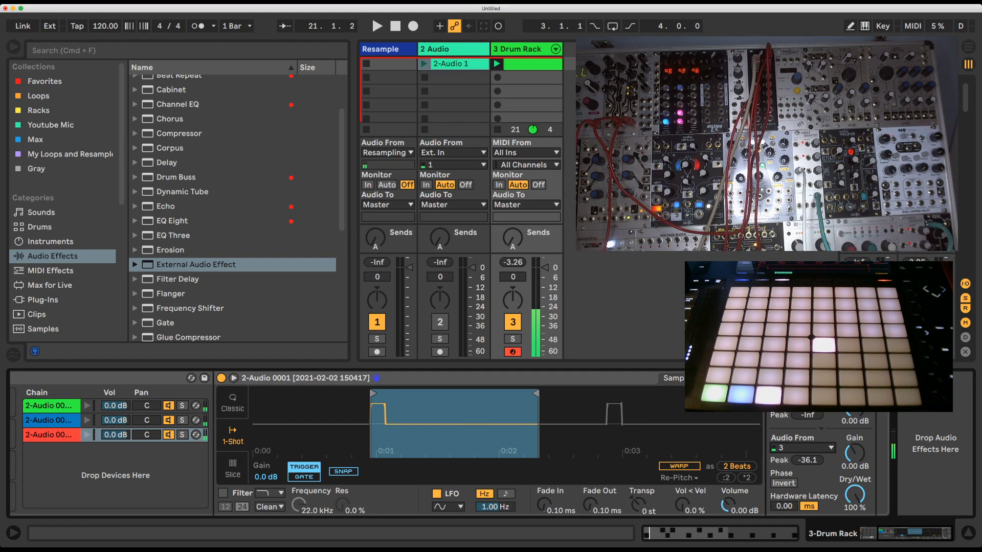
Play the three-pad pattern and unfold the Drum Rack track's chains in the mixer.
{"action": "mouse_move", "coordinate": [526, 254]}
{"action": "left_mouse_down"}
{"action": "mouse_move", "coordinate": [526, 212]}
{"action": "mouse_move", "coordinate": [527, 267]}
{"action": "left_mouse_up"}
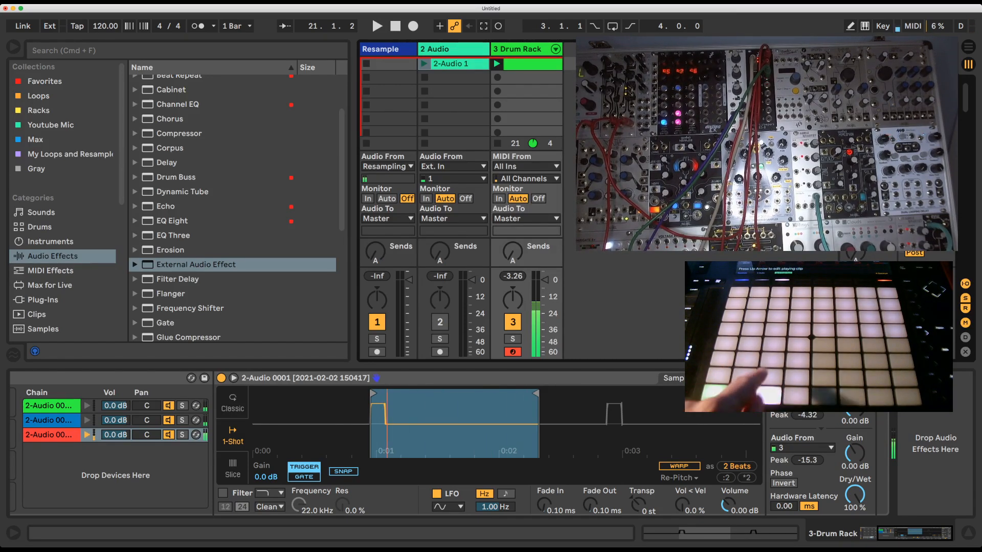
{"action": "key", "text": "space"}
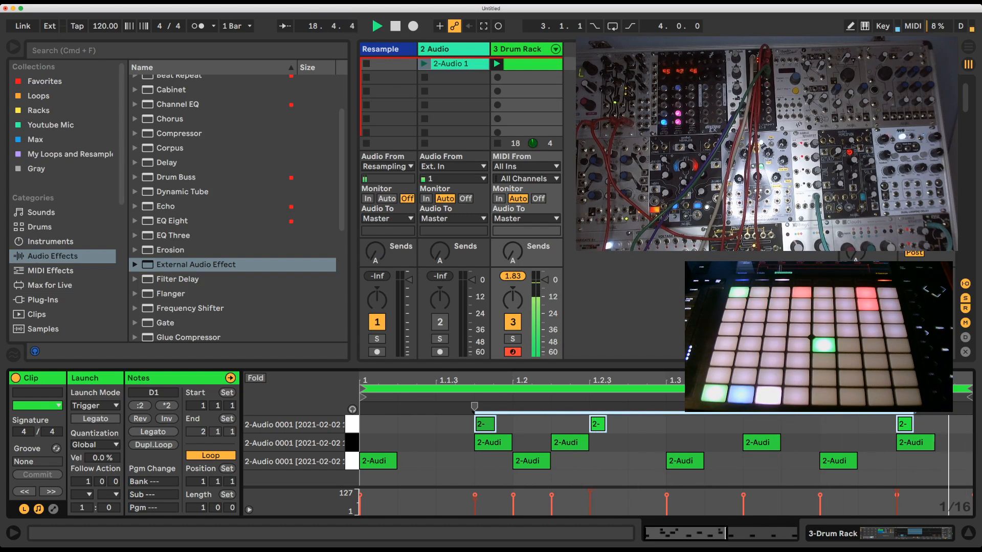
{"action": "left_click", "coordinate": [556, 49]}
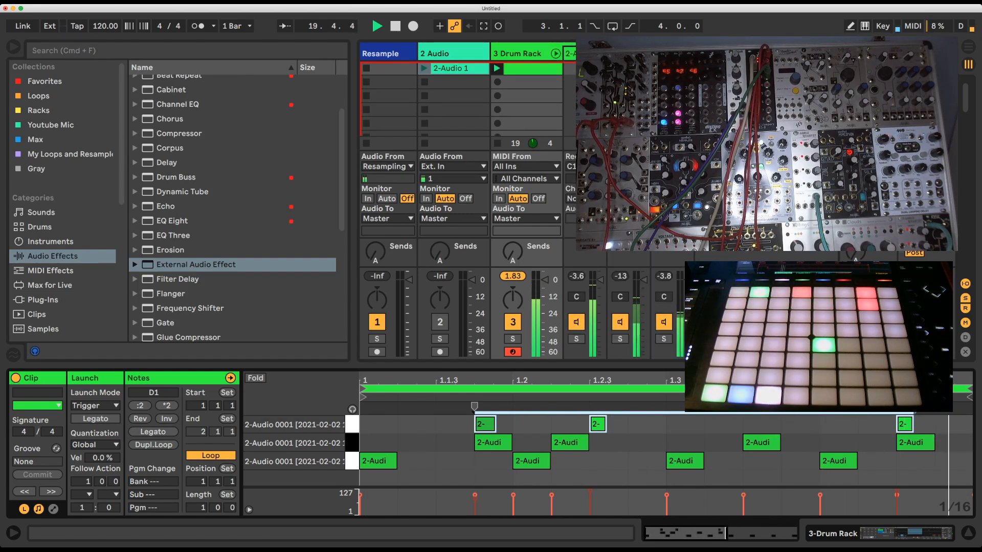
Solo the C#1 and C1 chains in turn to hear each one separately.
{"action": "left_click", "coordinate": [620, 339]}
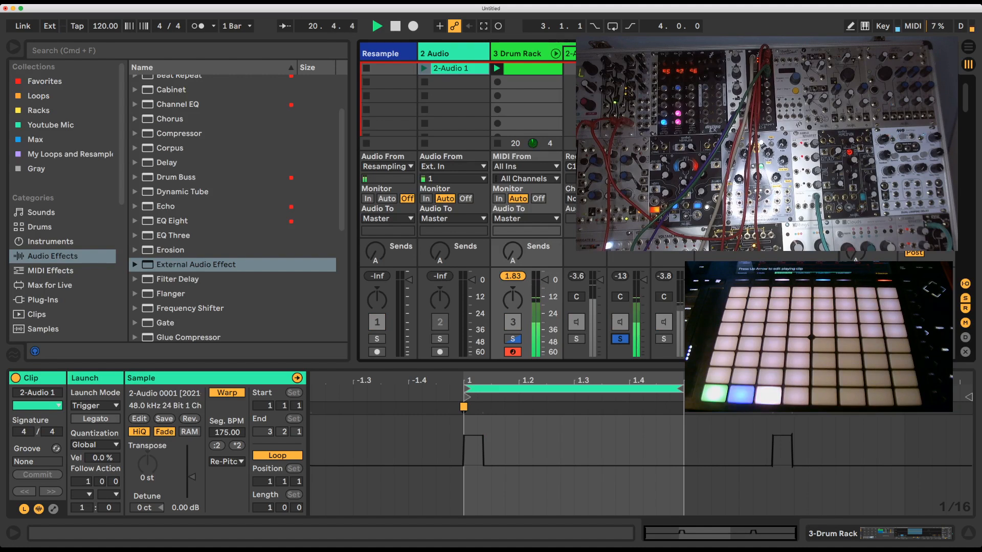
{"action": "left_click", "coordinate": [620, 339]}
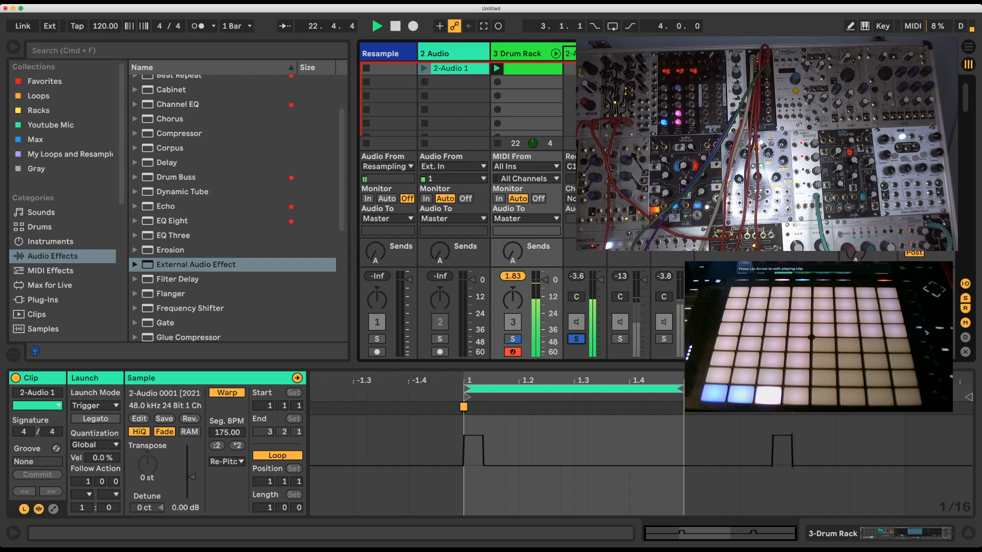
Show the D1 chain's devices and select External Audio Effect in the browser's audio effects.
{"action": "left_click", "coordinate": [664, 53]}
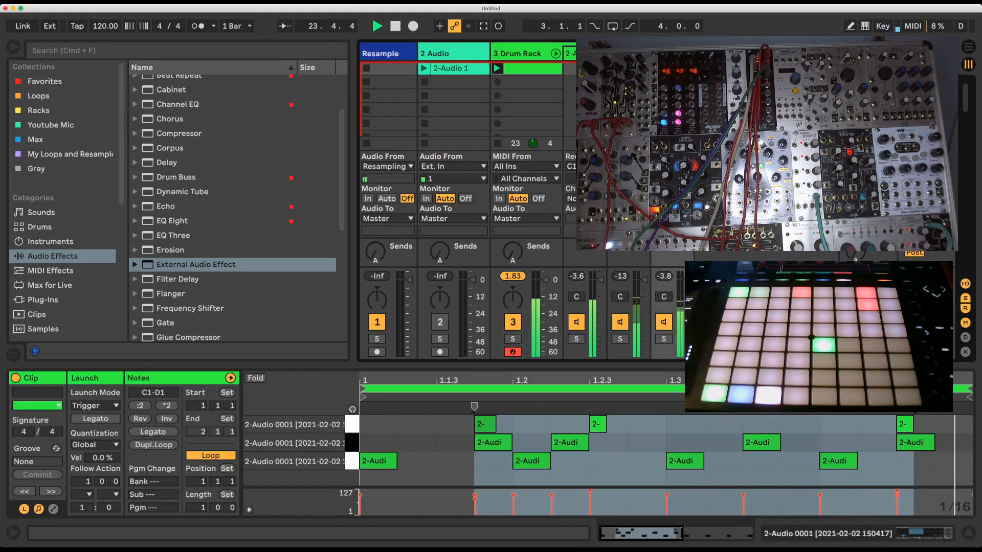
{"action": "key", "text": "shift+Tab"}
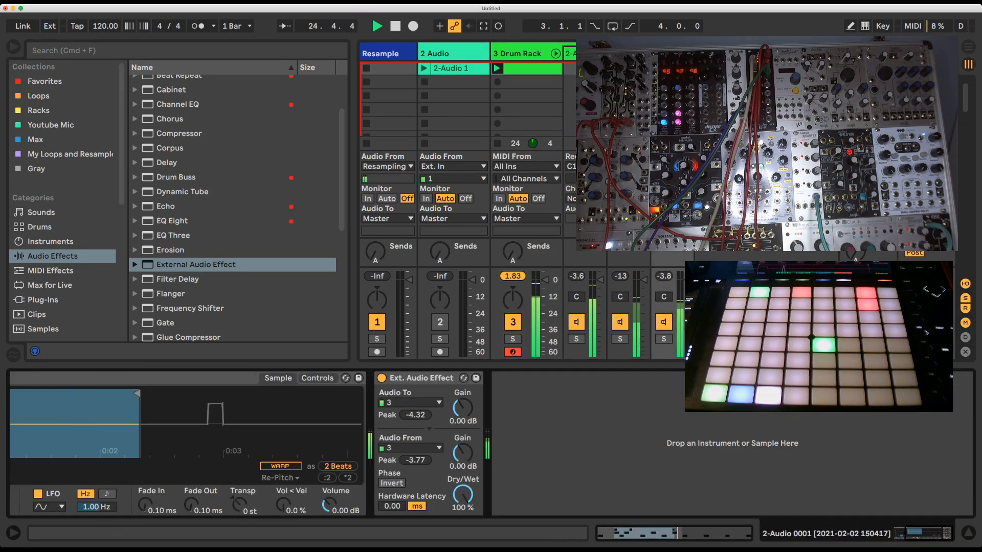
{"action": "scroll", "coordinate": [232, 264], "scroll_direction": "up", "scroll_amount": 3}
{"action": "left_click", "coordinate": [196, 328]}
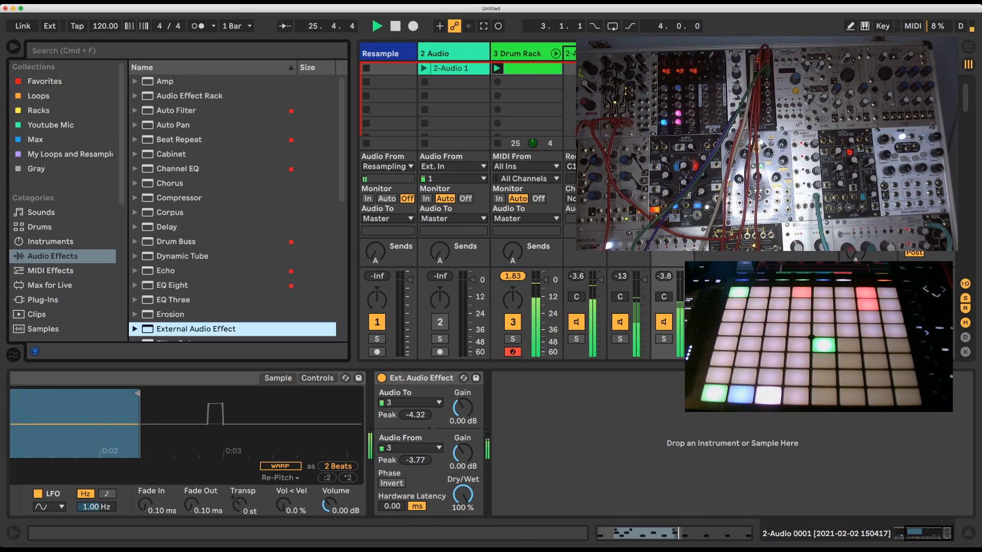
Add an Echo after the External Audio Effect on the D1 chain and set its Feedback to 67%.
{"action": "key", "text": "Up"}
{"action": "key", "text": "Up"}
{"action": "key", "text": "Up"}
{"action": "key", "text": "Up"}
{"action": "key", "text": "Return"}
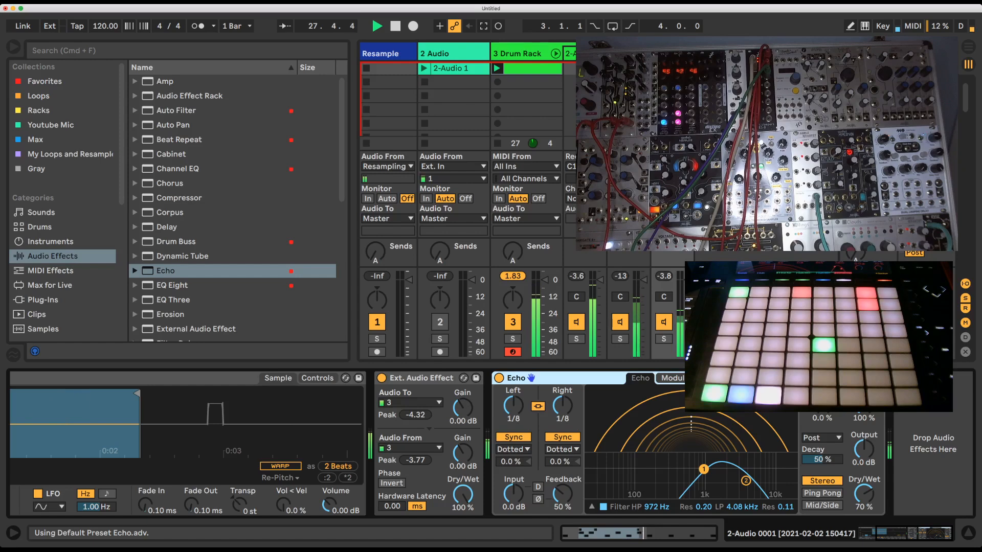
{"action": "left_click_drag", "start_coordinate": [563, 493], "coordinate": [562, 482]}
{"action": "scroll", "coordinate": [562, 485], "scroll_direction": "left", "scroll_amount": 5}
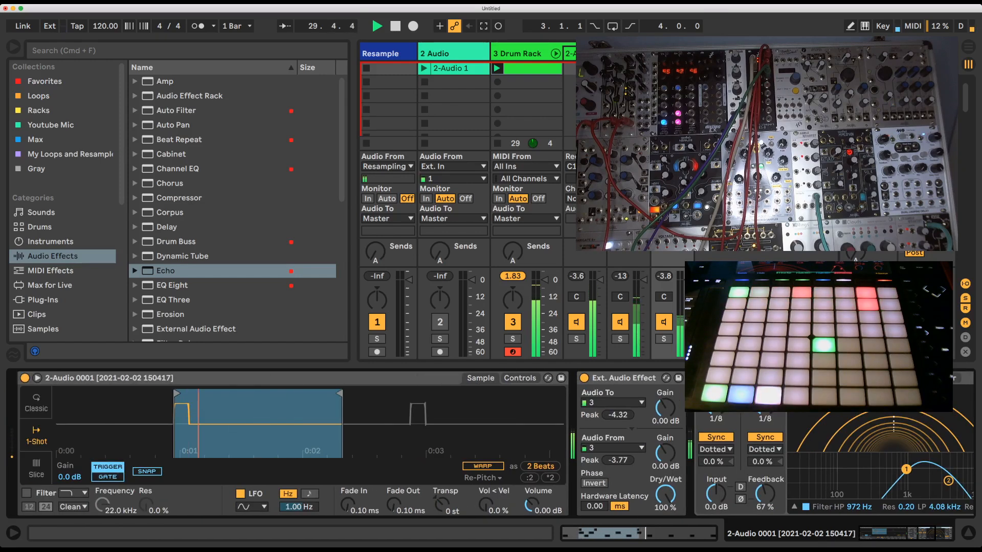
Add a Reverb after the External Audio Effect on the C#1 chain.
{"action": "left_click", "coordinate": [628, 53]}
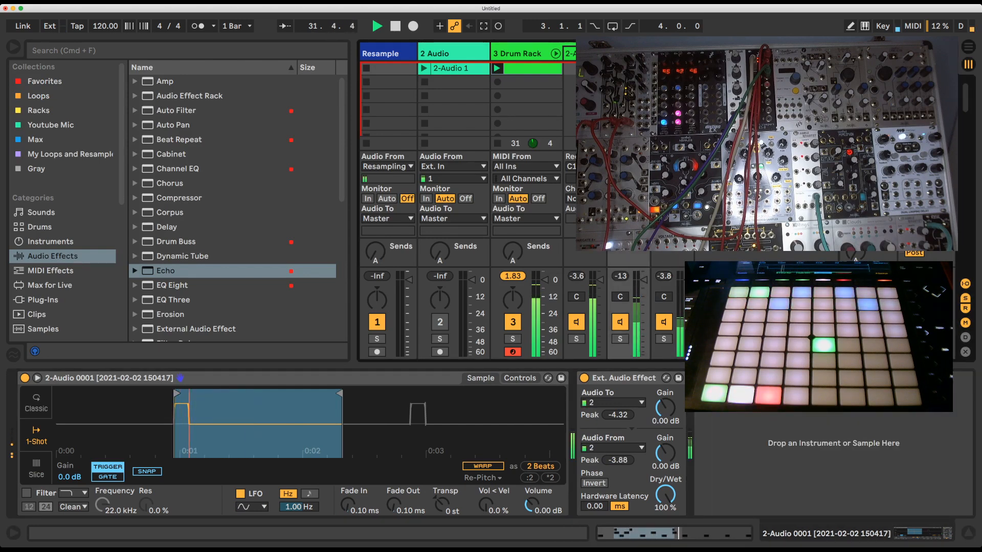
{"action": "scroll", "coordinate": [233, 205], "scroll_direction": "down", "scroll_amount": 6}
{"action": "left_click_drag", "start_coordinate": [169, 246], "coordinate": [757, 450]}
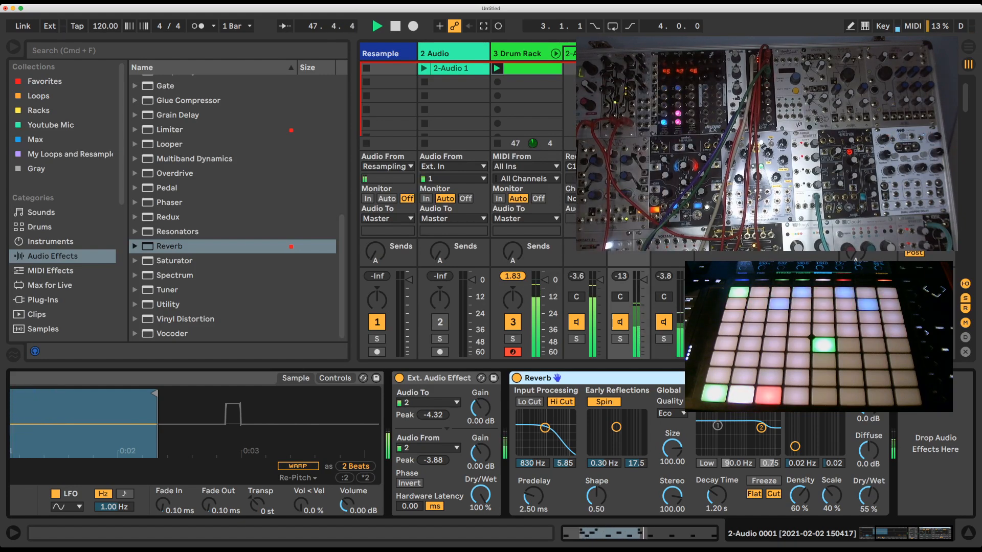
Delete the Resample track and narrow the browser to give the mixer more room.
{"action": "left_click", "coordinate": [555, 53]}
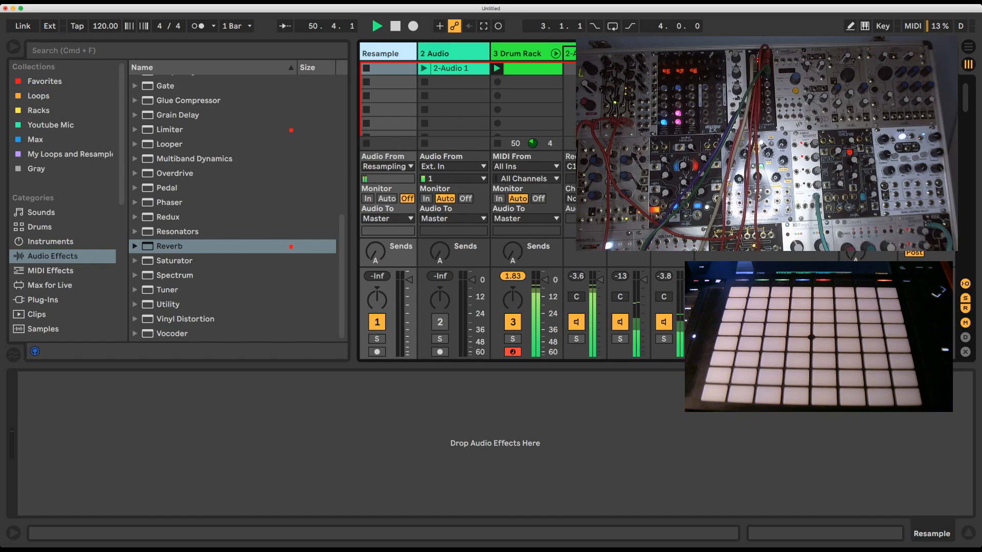
{"action": "key", "text": "Delete"}
{"action": "left_click_drag", "start_coordinate": [353, 204], "coordinate": [68, 205]}
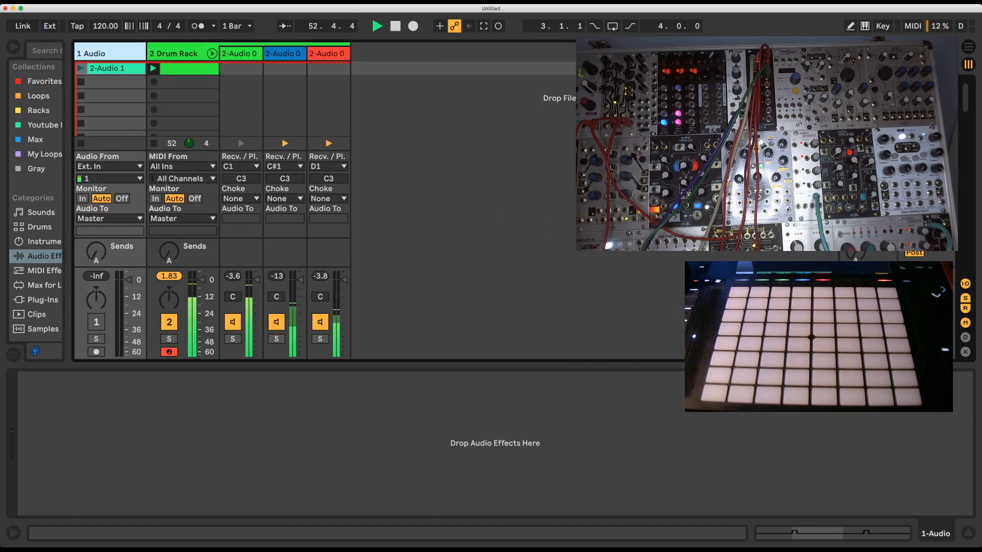
Show the devices of the C1, C#1 and D1 chains in turn, and fold the Drum Rack track's chains in the mixer.
{"action": "left_click", "coordinate": [212, 53]}
{"action": "left_click", "coordinate": [211, 48]}
{"action": "left_click", "coordinate": [240, 54]}
{"action": "left_click", "coordinate": [284, 54]}
{"action": "left_click", "coordinate": [327, 54]}
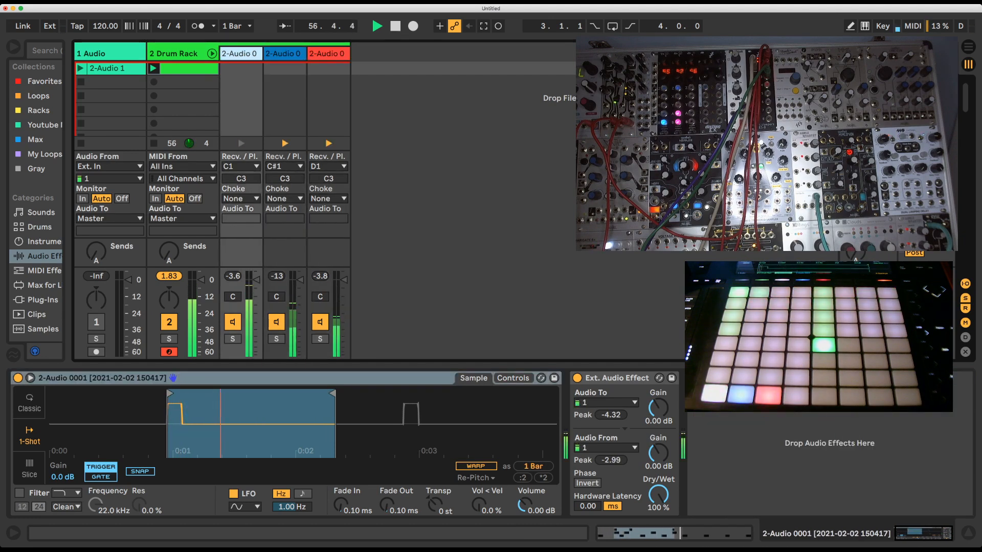
{"action": "left_click", "coordinate": [213, 53]}
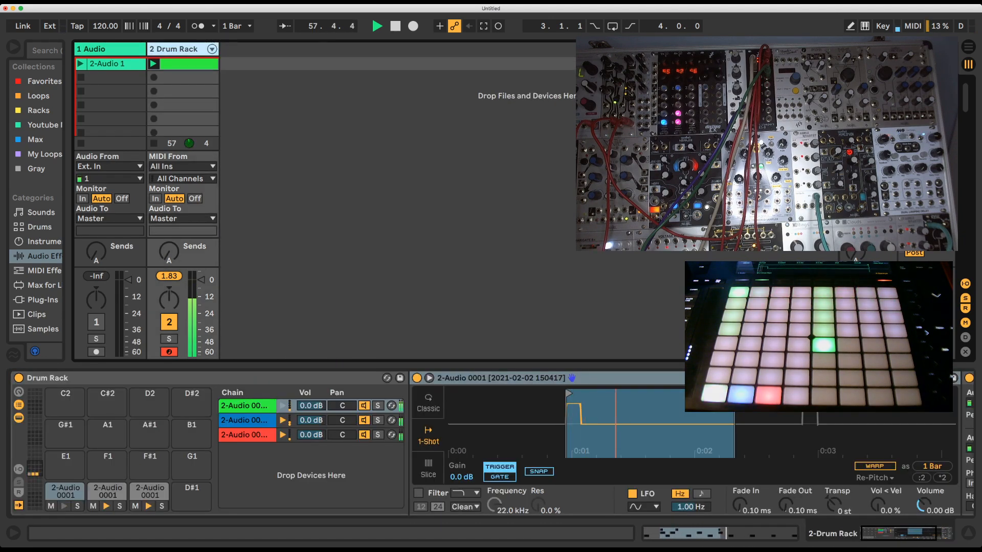
Add a Glue Compressor after the C1 chain's External Audio Effect, with Threshold at -12.7 dB and Makeup at 3.97 dB.
{"action": "left_click", "coordinate": [504, 378]}
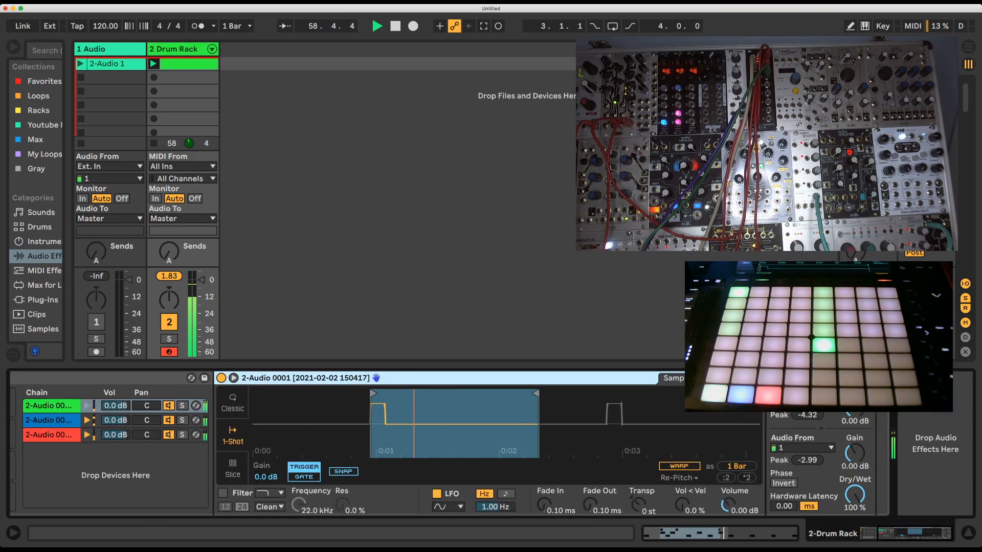
{"action": "left_click_drag", "start_coordinate": [69, 199], "coordinate": [200, 200]}
{"action": "left_click_drag", "start_coordinate": [127, 199], "coordinate": [27, 199]}
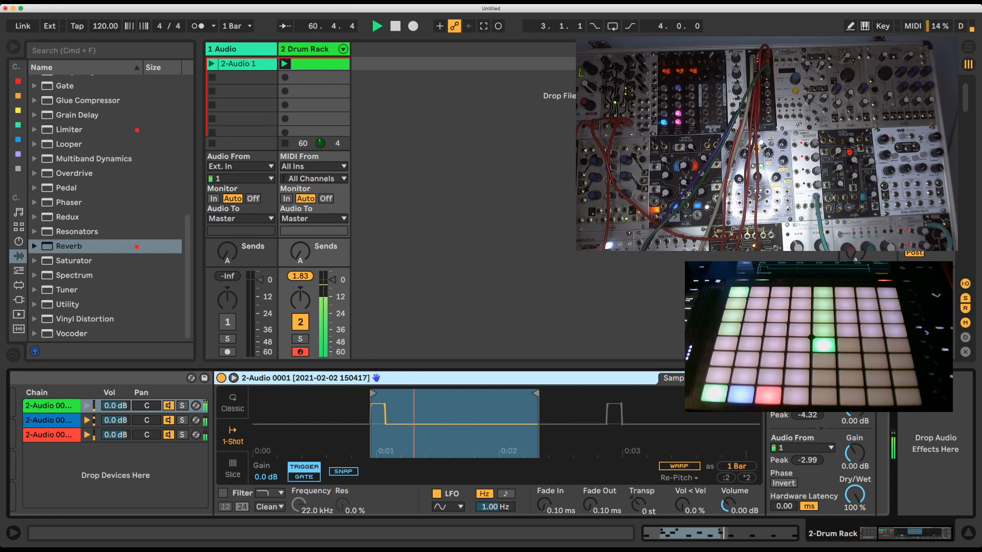
{"action": "left_click_drag", "start_coordinate": [88, 101], "coordinate": [932, 455]}
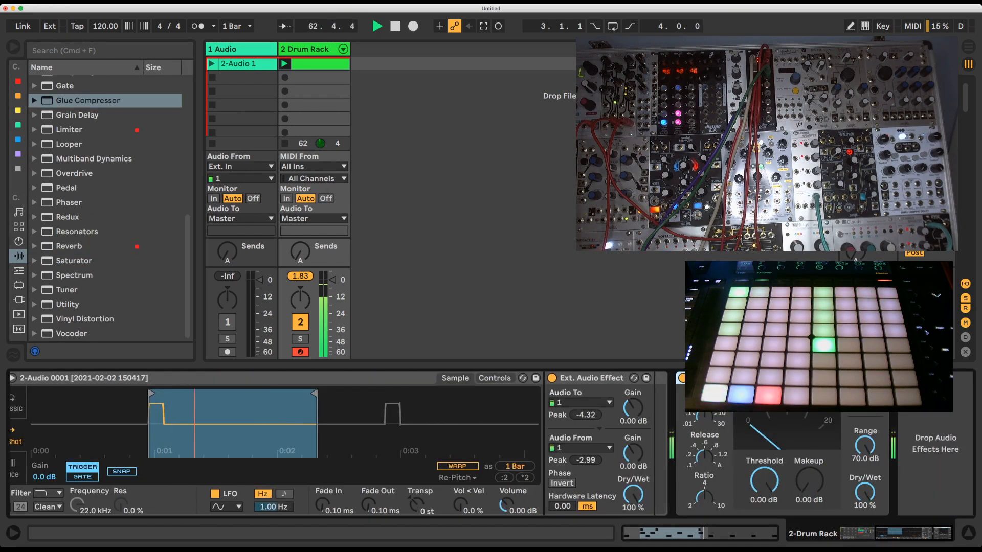
{"action": "left_click_drag", "start_coordinate": [764, 480], "coordinate": [809, 460]}
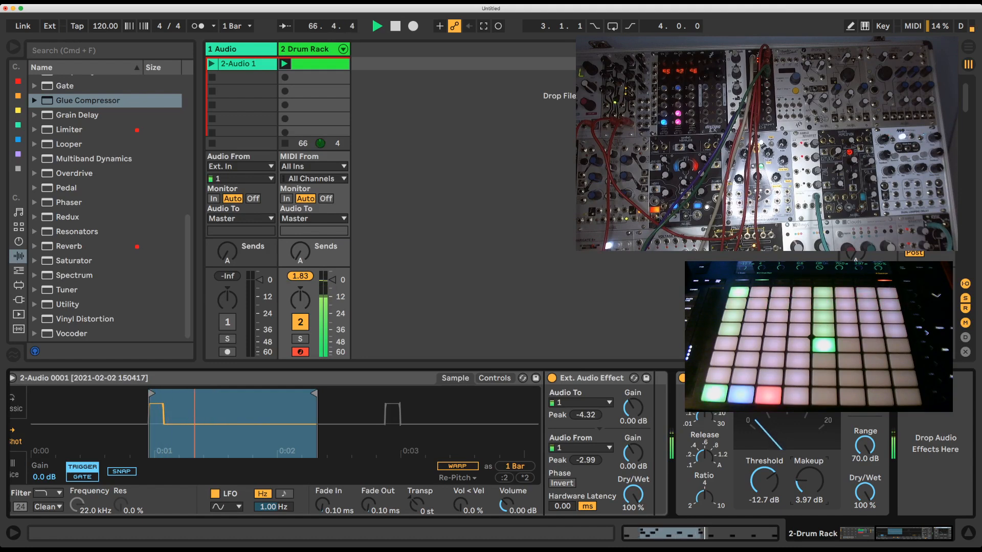
{"action": "scroll", "coordinate": [808, 473], "scroll_direction": "left", "scroll_amount": 10}
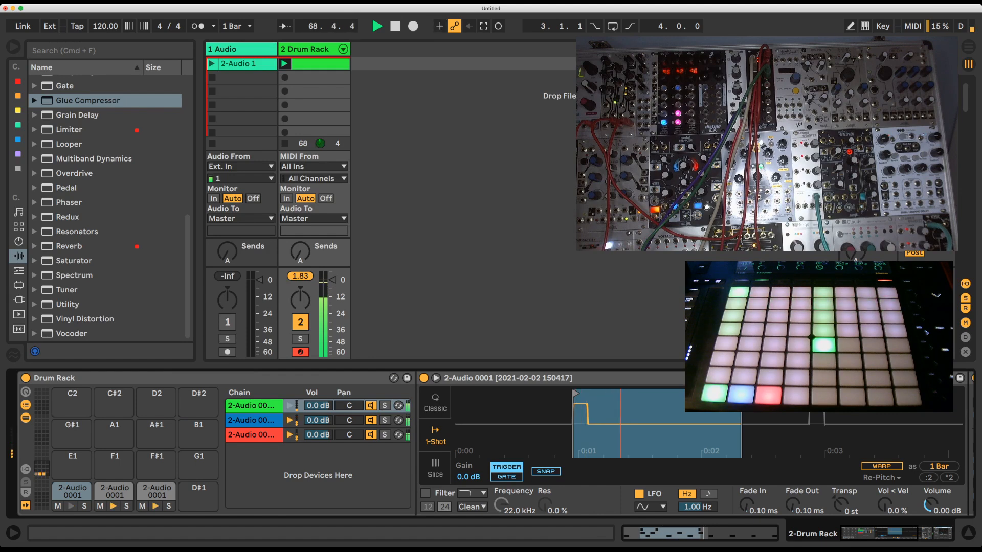
Duplicate the Drum Rack pattern clip into the second slot and delete all C1 notes from the copy.
{"action": "key", "text": "super+d"}
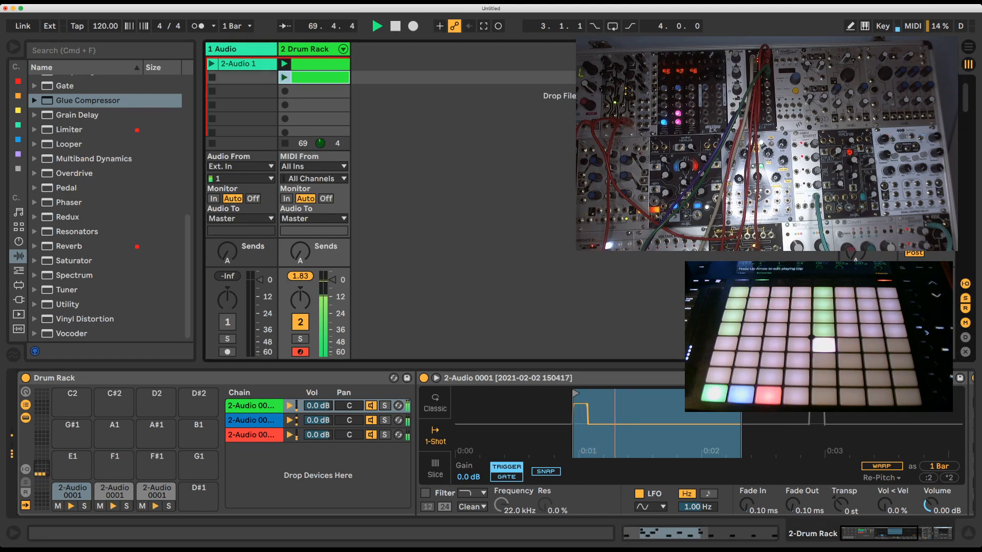
{"action": "key", "text": "shift+Tab"}
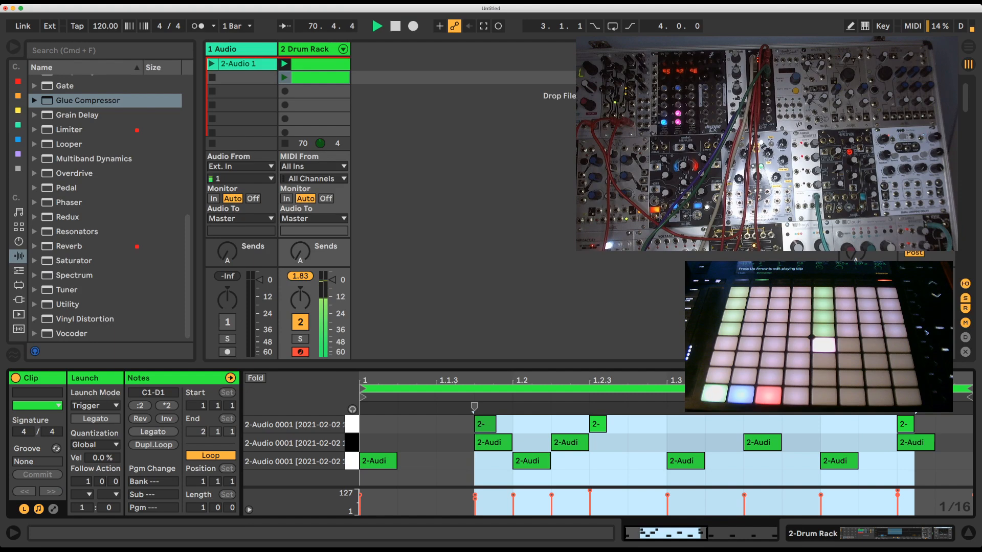
{"action": "left_click", "coordinate": [351, 461]}
{"action": "key", "text": "Delete"}
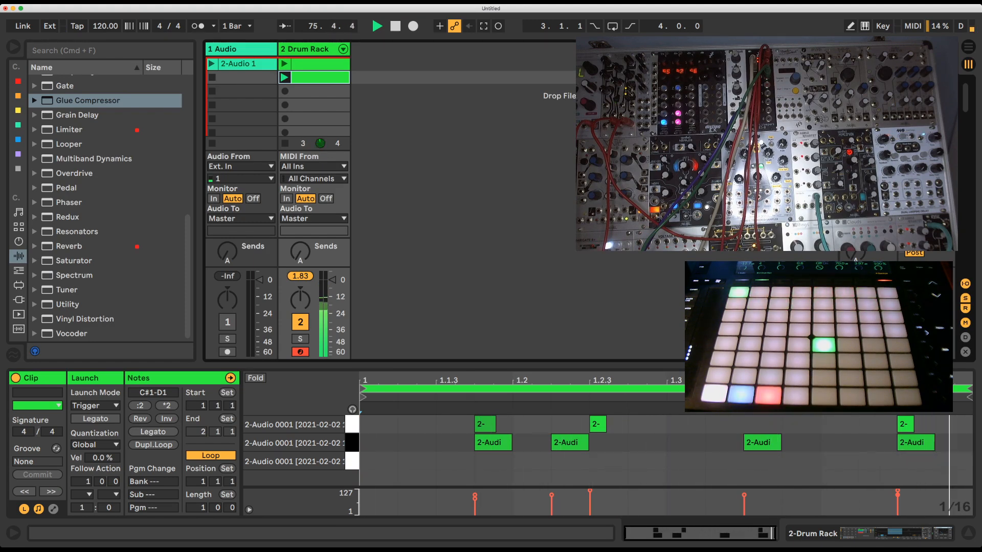
Launch the original three-pad clip in the Drum Rack track's first slot to hear it again, and stop playback.
{"action": "left_click", "coordinate": [284, 64]}
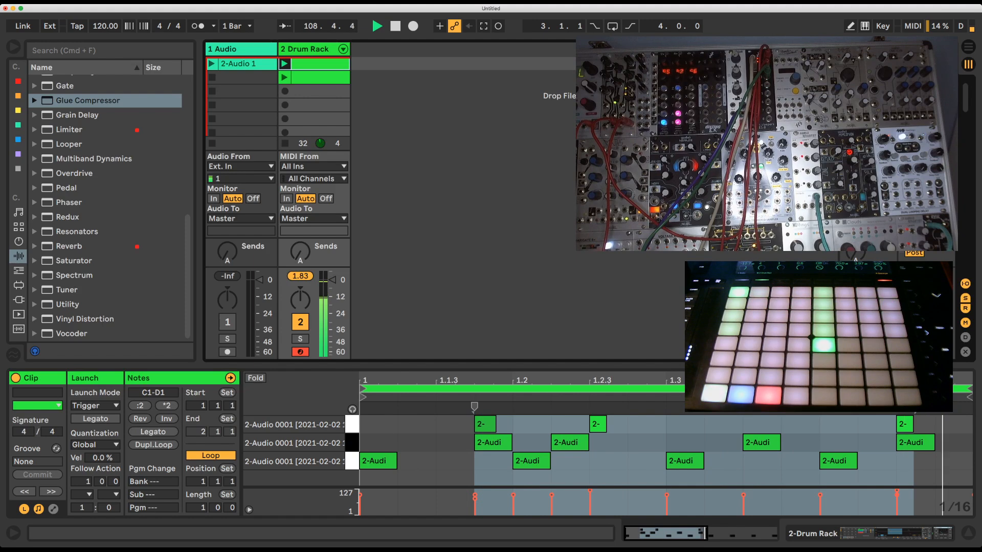
{"action": "key", "text": "space"}
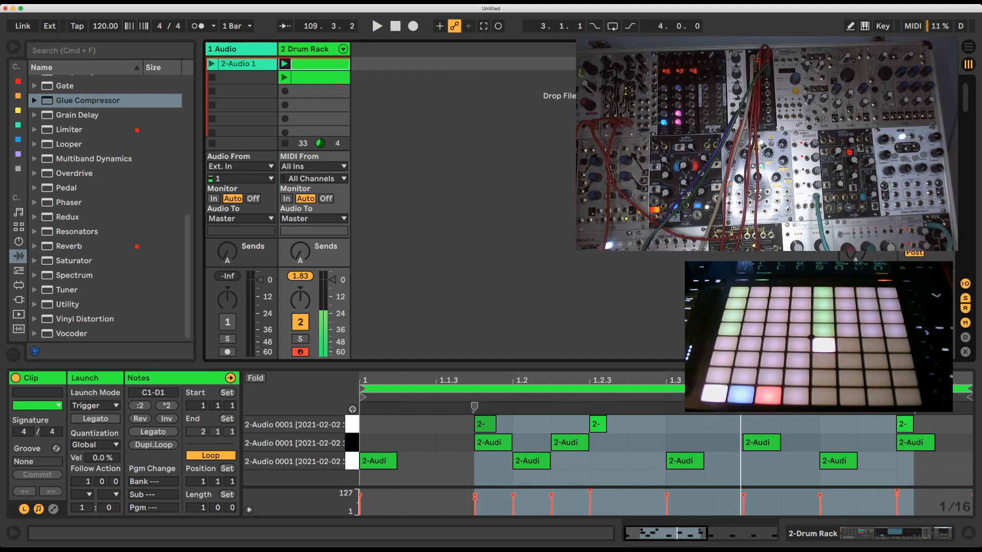